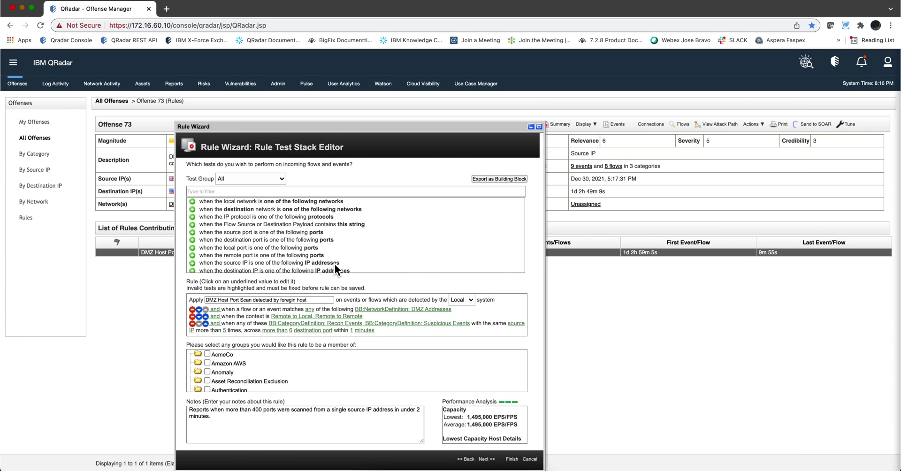
# Bring up the DMZ Host Port Scan rule in the Rule Test Stack Editor from offense 73
pyautogui.press('XF86AudioRaiseVolume')
# Negate the rule's last test and then restore it, and browse the available tests
pyautogui.click(215, 322)
pyautogui.click(216, 322)
pyautogui.scroll(-15, 322, 227)
pyautogui.scroll(15, 322, 226)
pyautogui.scroll(-15, 287, 213)
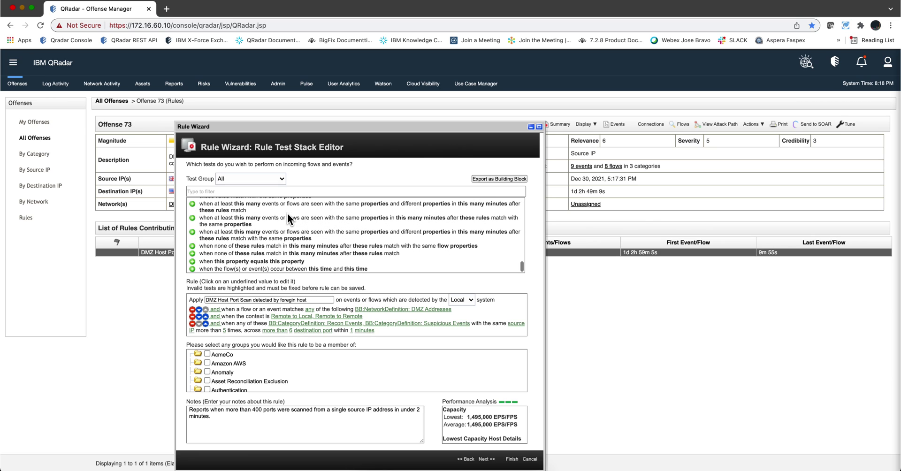
pyautogui.scroll(10, 276, 223)
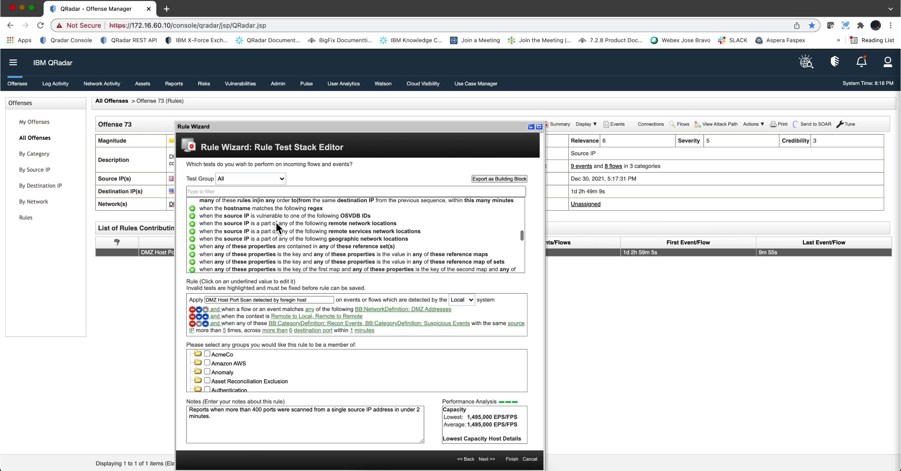
pyautogui.scroll(1, 276, 223)
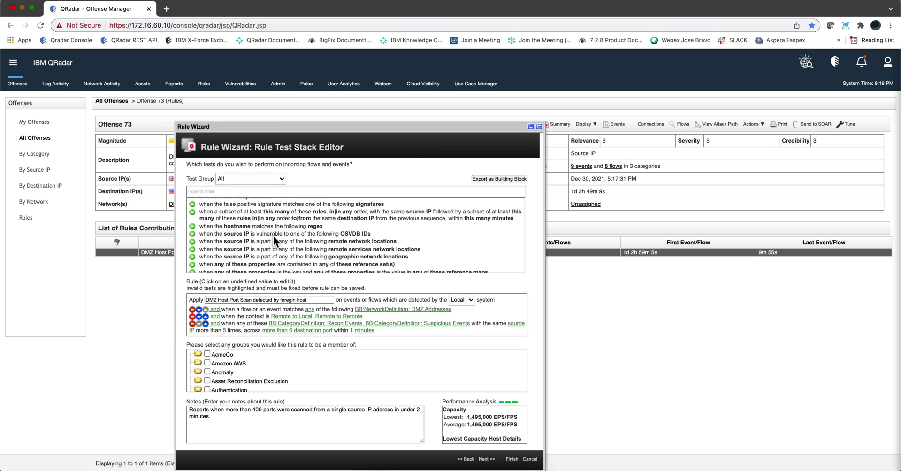
pyautogui.scroll(5, 273, 236)
# Filter the available tests list by 'byte'
pyautogui.click(231, 190)
pyautogui.write('bu')
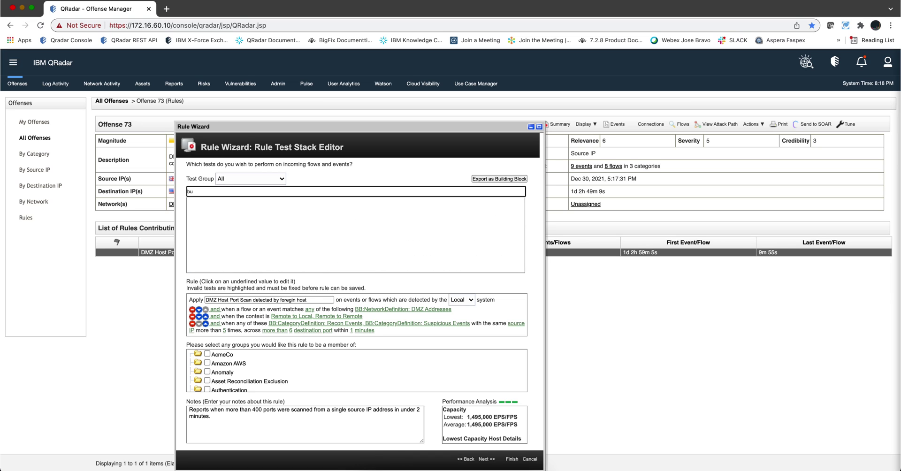
pyautogui.press('BackSpace')
pyautogui.press('BackSpace')
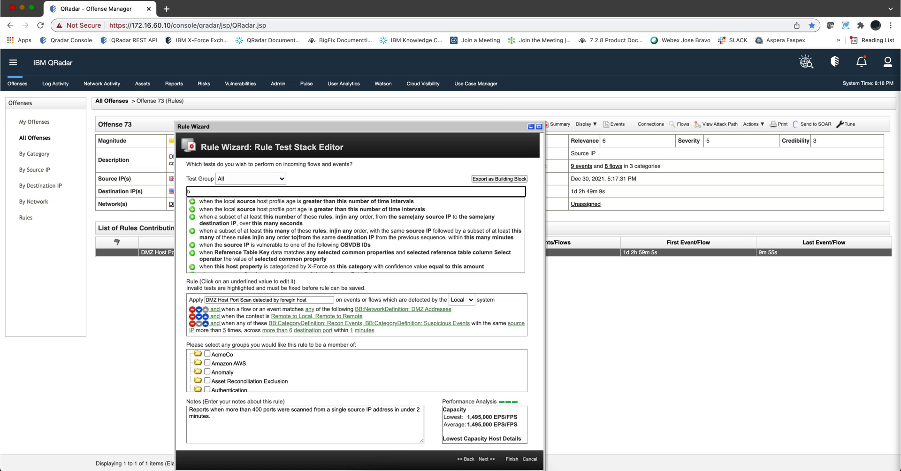
pyautogui.write('byte')
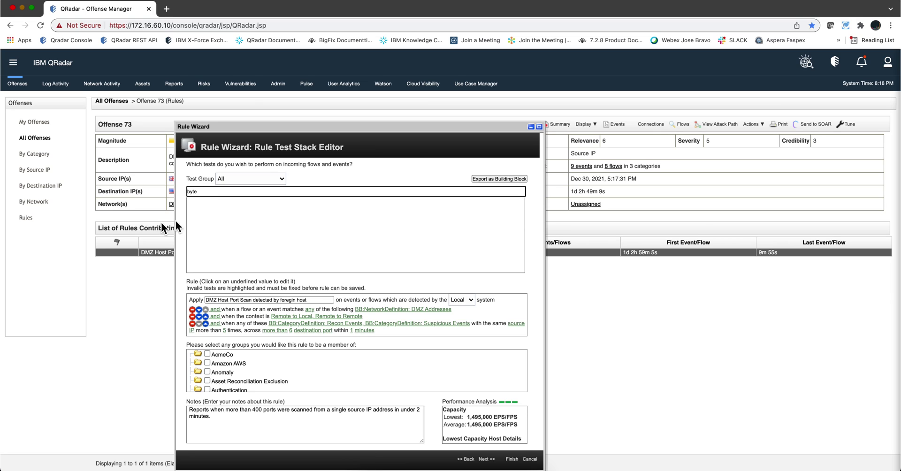
# From the rules list, start a new flow rule and add the bytes test, filtered by 'byte'
pyautogui.click(25, 224)
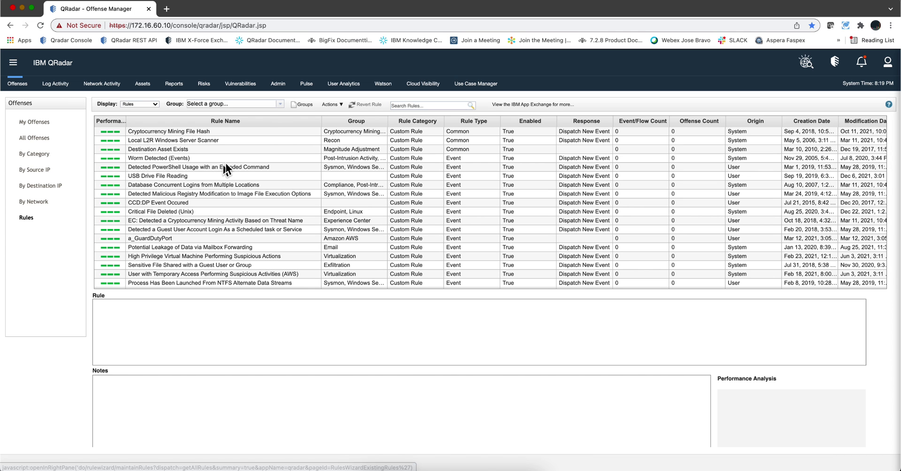
pyautogui.click(334, 104)
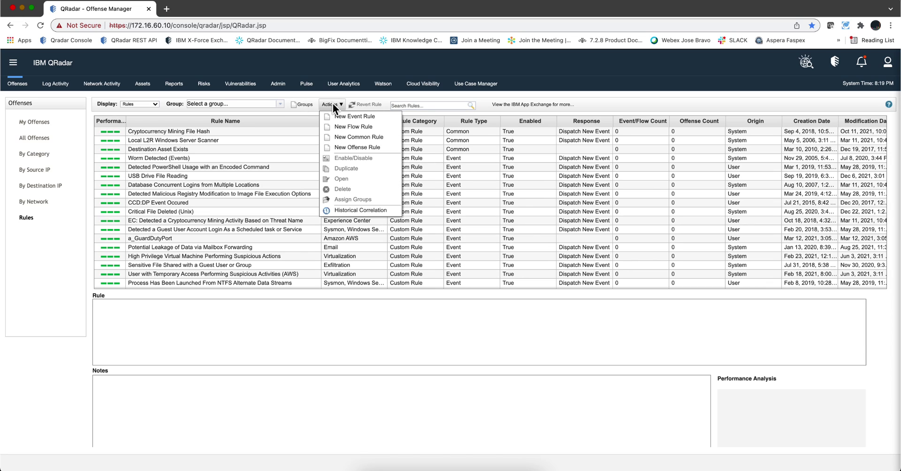
pyautogui.click(340, 128)
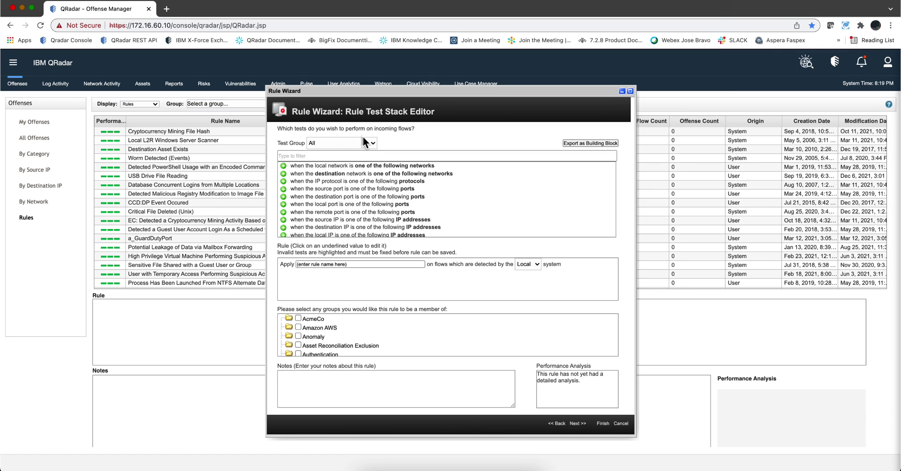
pyautogui.click(346, 154)
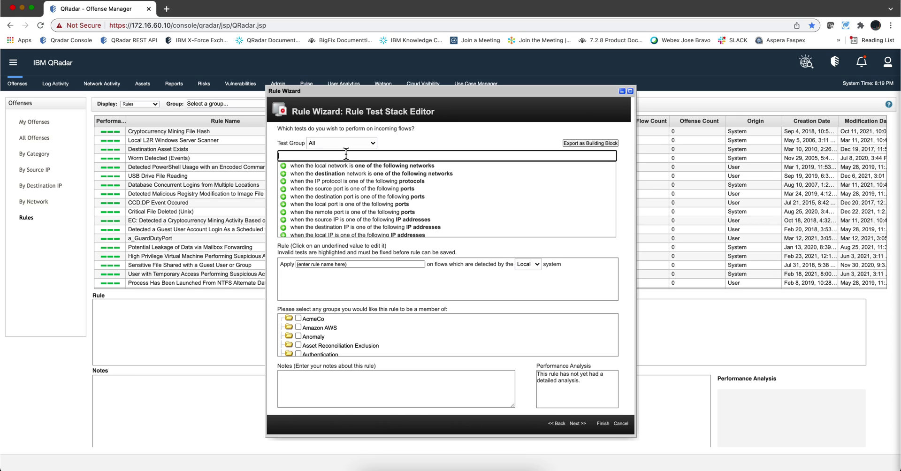
pyautogui.write('byte')
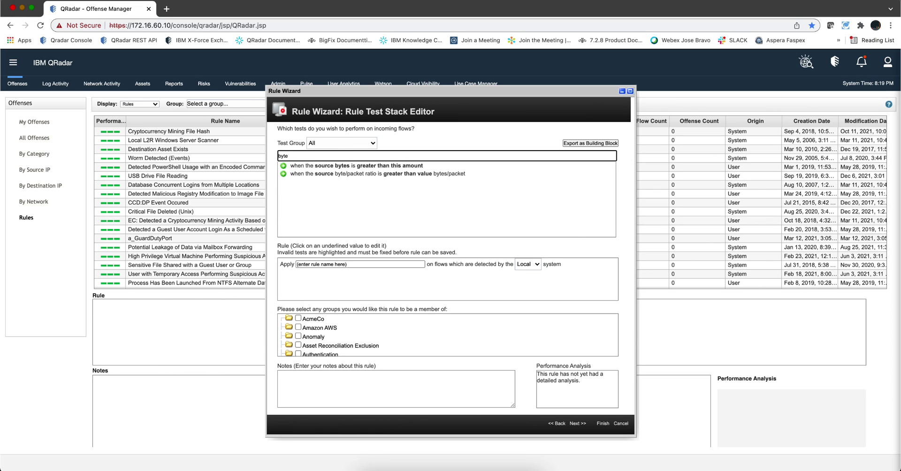
pyautogui.click(284, 166)
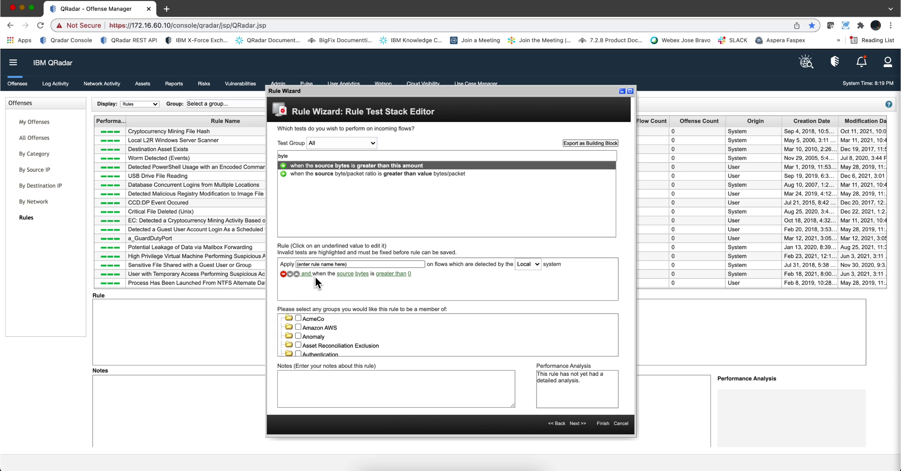
# Set the bytes test to check destination bytes equal to 0, keeping bytes as the field
pyautogui.click(347, 274)
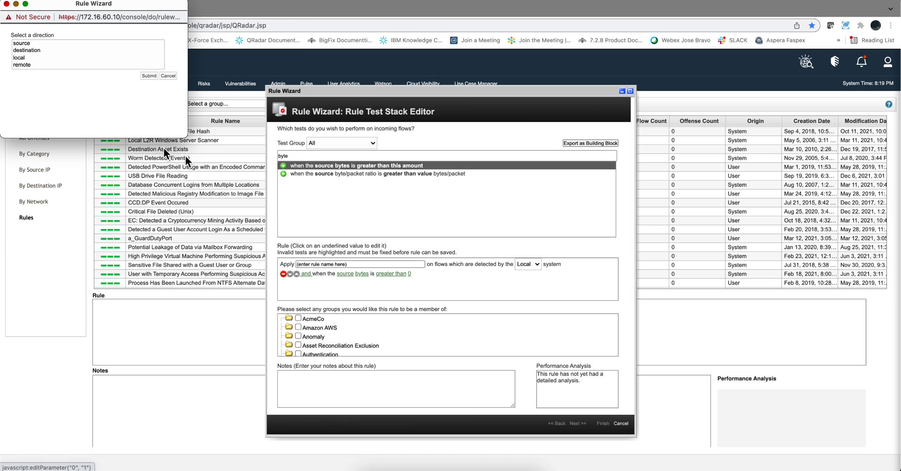
pyautogui.click(15, 50)
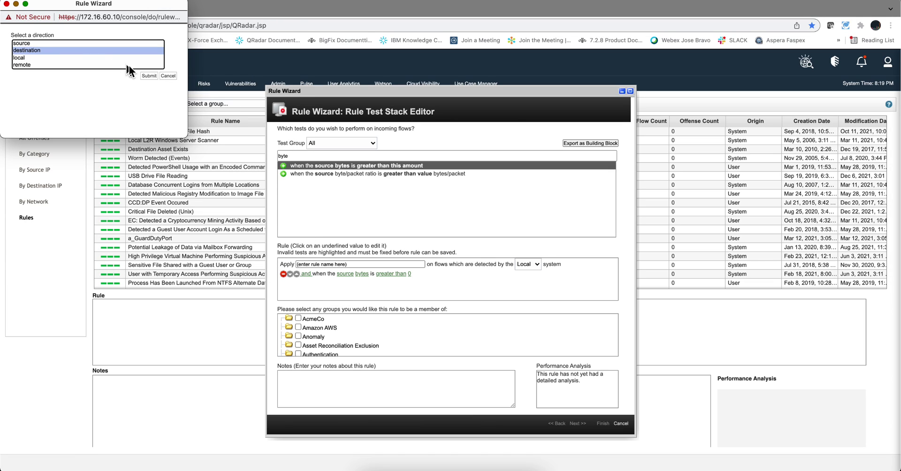
pyautogui.click(154, 74)
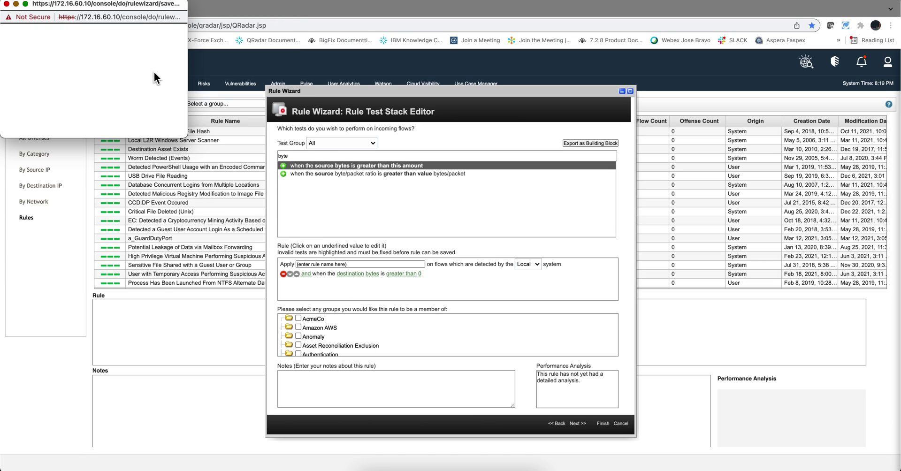
pyautogui.click(400, 274)
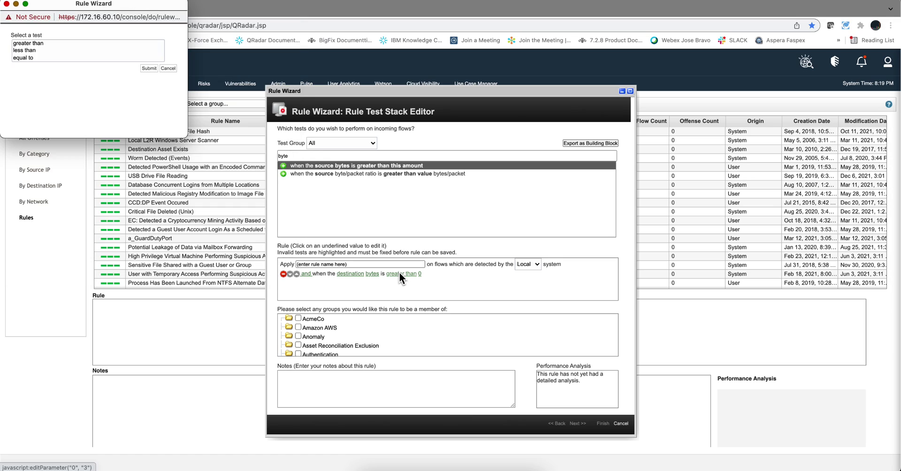
pyautogui.click(33, 58)
pyautogui.click(149, 69)
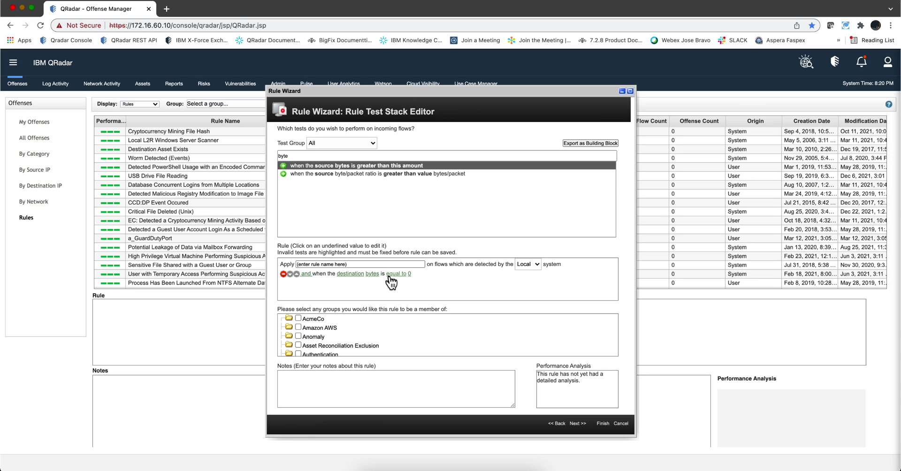
pyautogui.click(373, 274)
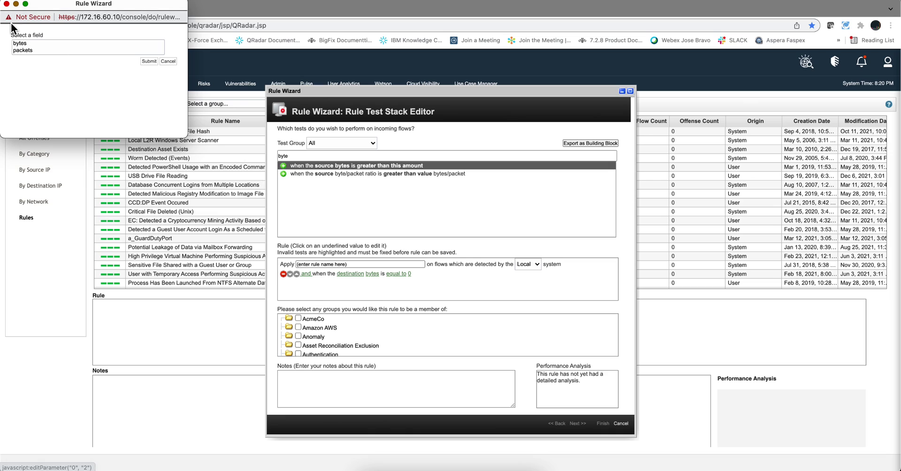
pyautogui.click(170, 61)
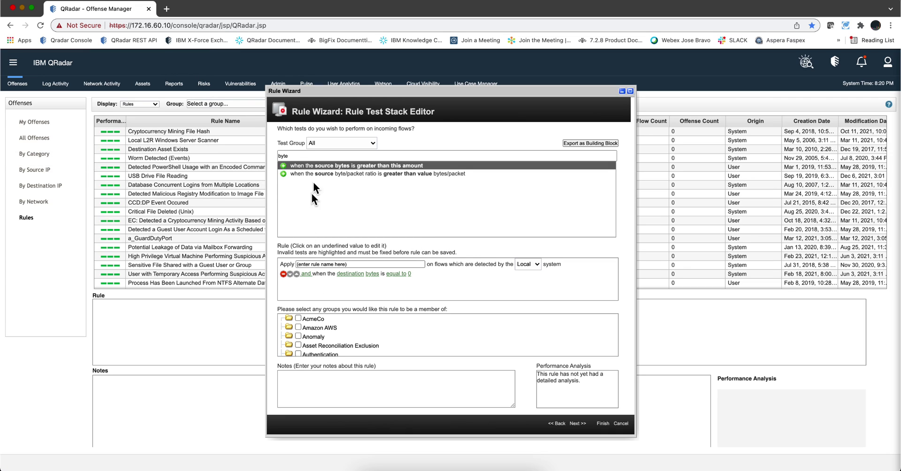
pyautogui.click(312, 155)
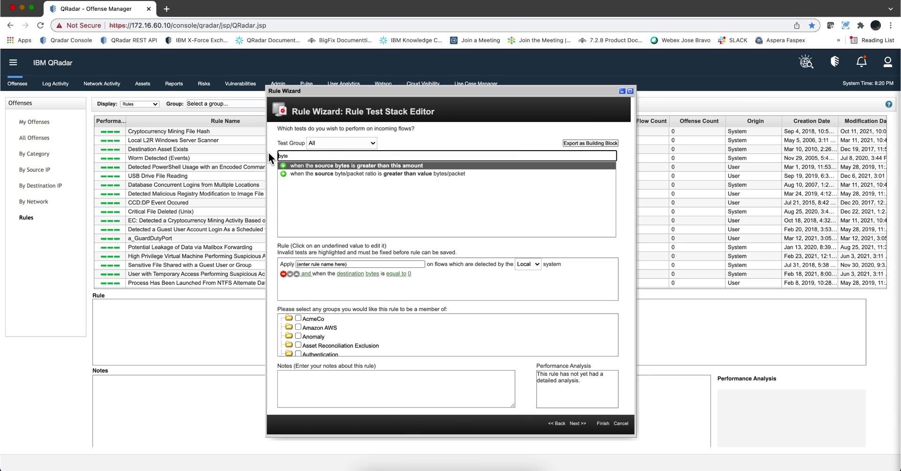
# Add the flow context test, filtered by 'conte', and move it above the bytes test
pyautogui.press('BackSpace')
pyautogui.press('BackSpace')
pyautogui.press('BackSpace')
pyautogui.press('BackSpace')
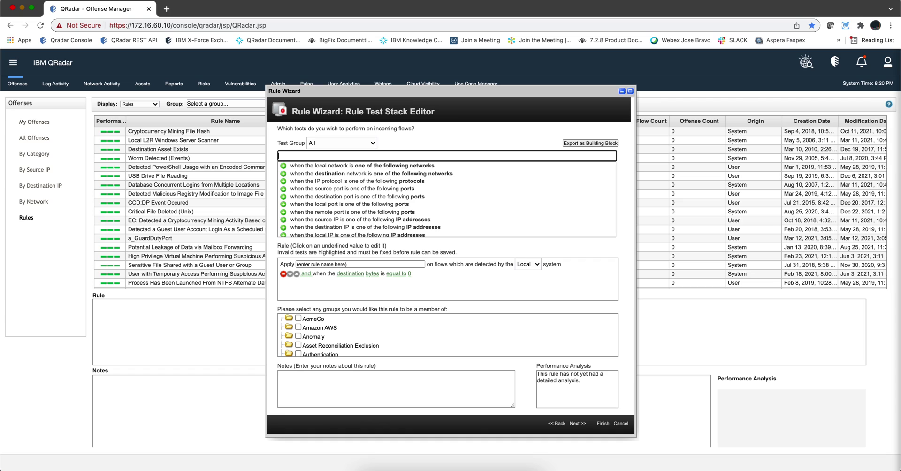
pyautogui.write('conte')
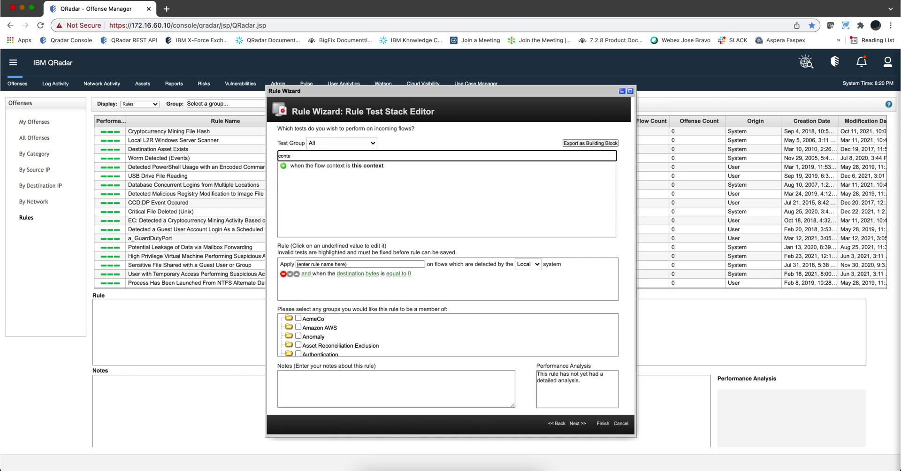
pyautogui.click(331, 167)
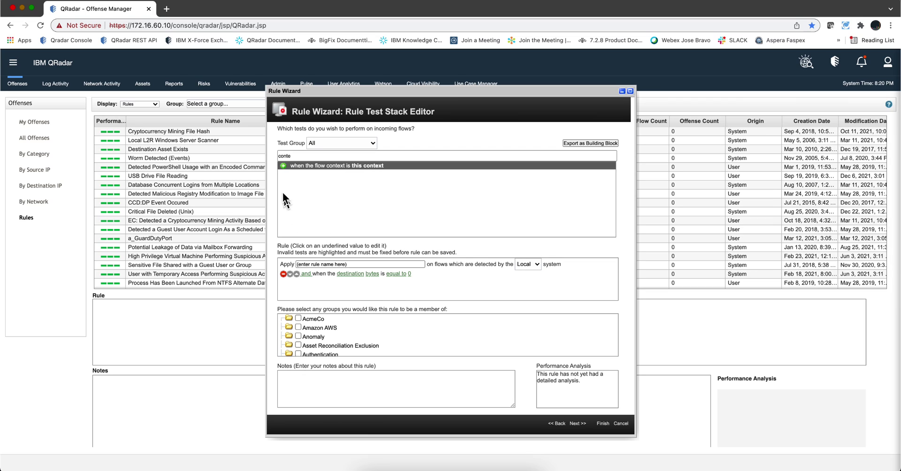
pyautogui.click(283, 166)
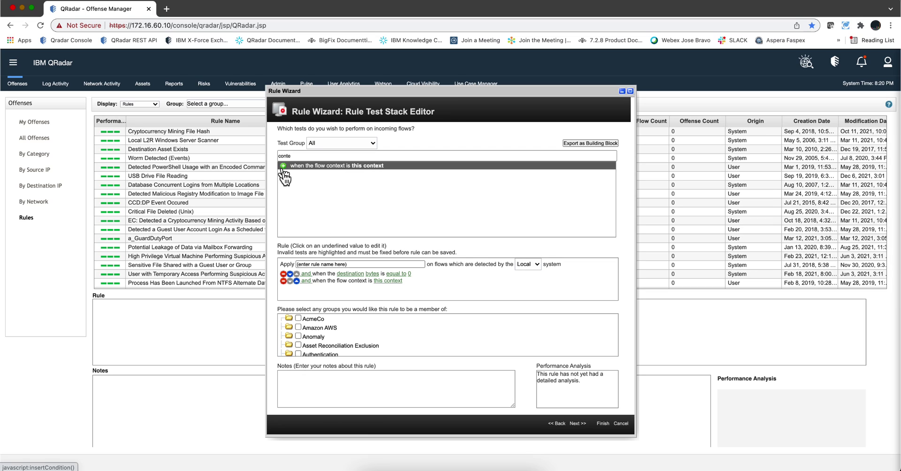
pyautogui.click(297, 282)
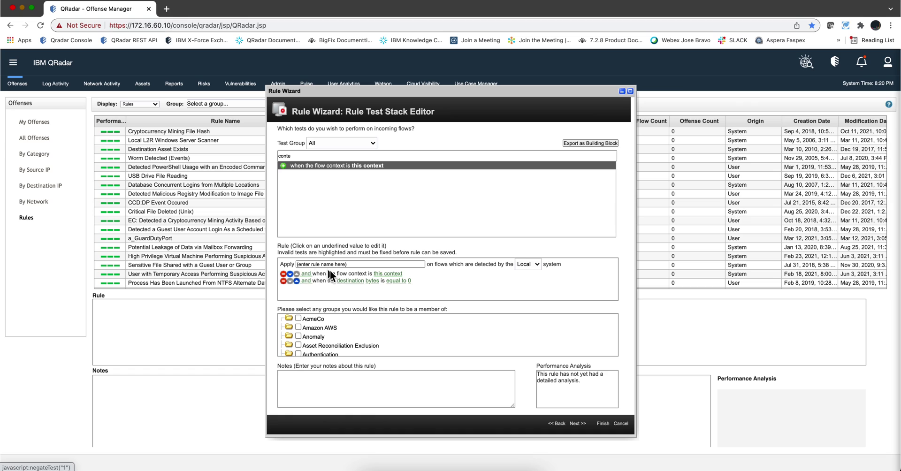
# Set the flow context test to Remote to Local and Remote to Remote
pyautogui.click(381, 275)
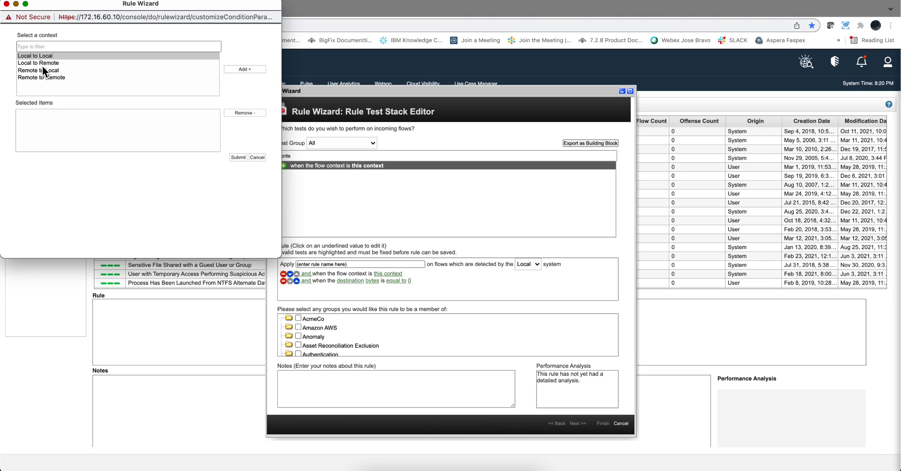
pyautogui.click(43, 71)
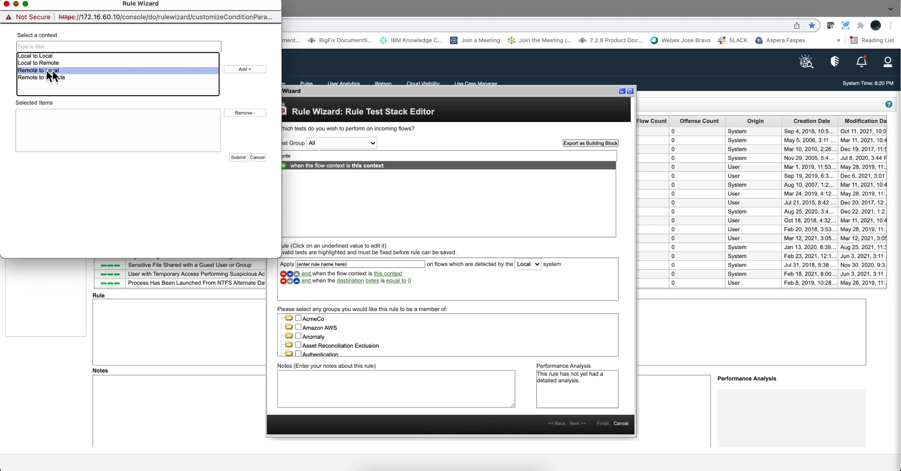
pyautogui.click(238, 69)
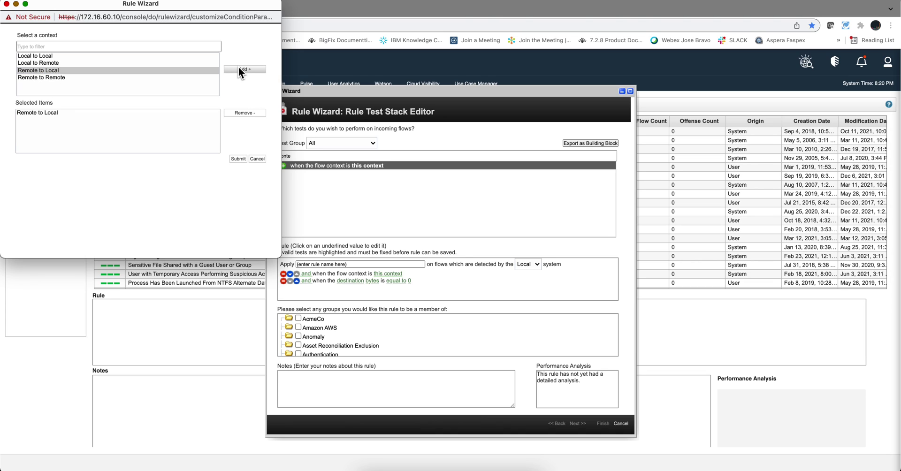
pyautogui.click(50, 77)
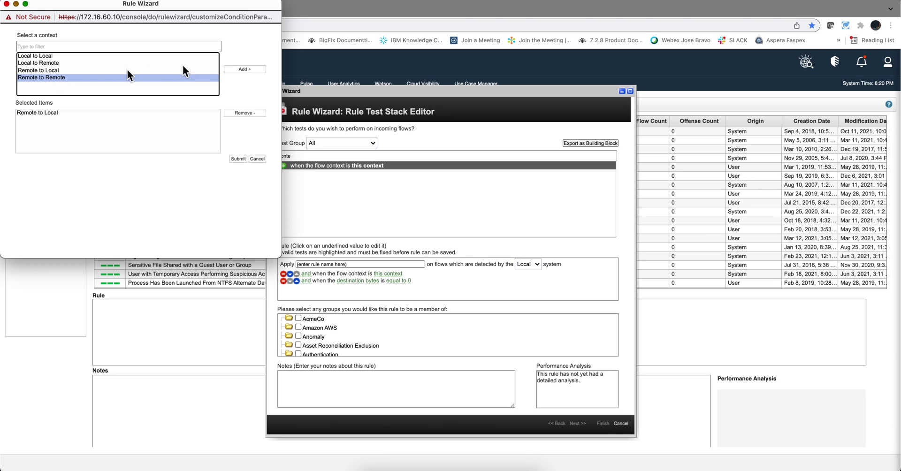
pyautogui.click(250, 69)
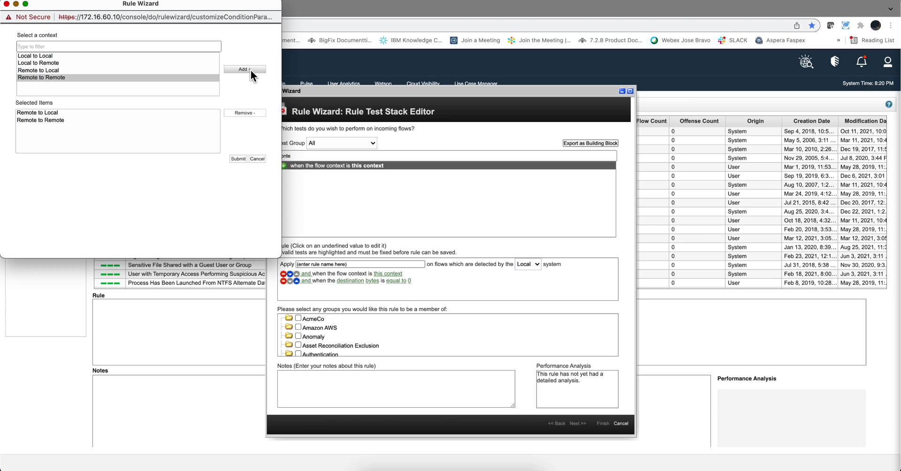
pyautogui.click(239, 159)
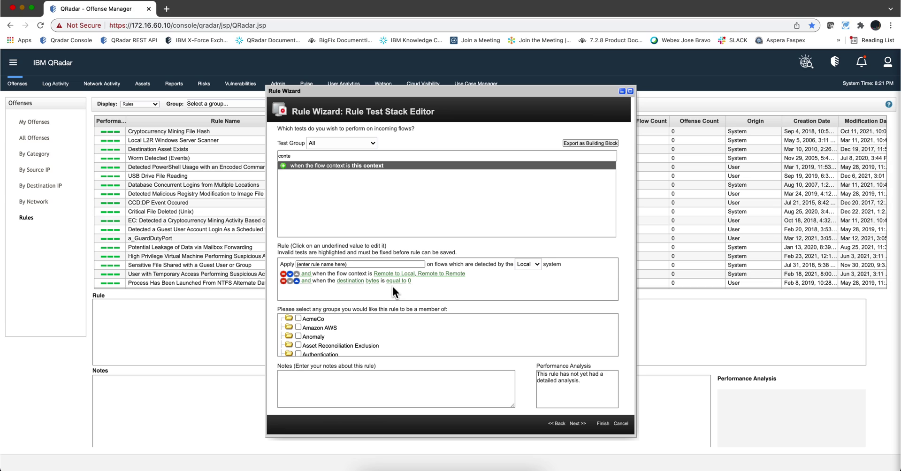
# Add the new rule to the User Tuning group
pyautogui.scroll(-5, 344, 333)
pyautogui.scroll(-5, 344, 330)
pyautogui.scroll(2, 343, 331)
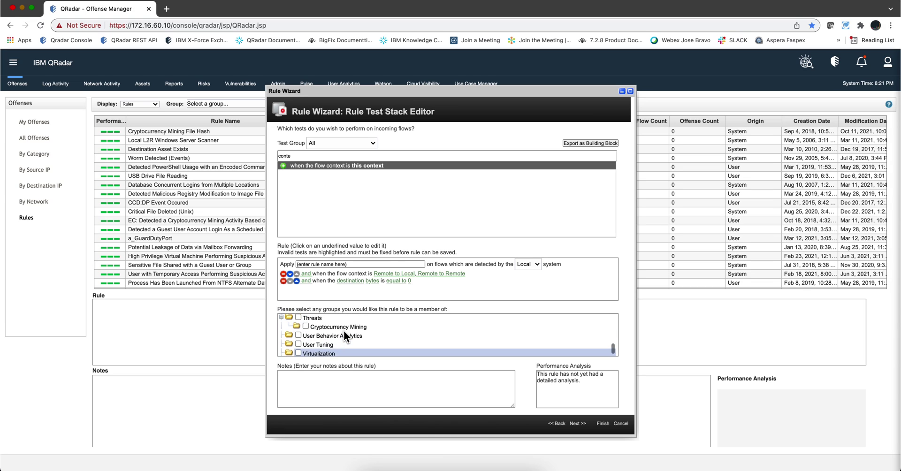
pyautogui.click(299, 348)
# Write a Notes entry saying who the rule was learned from, fixing the missing space
pyautogui.click(305, 380)
pyautogui.write('This I learned')
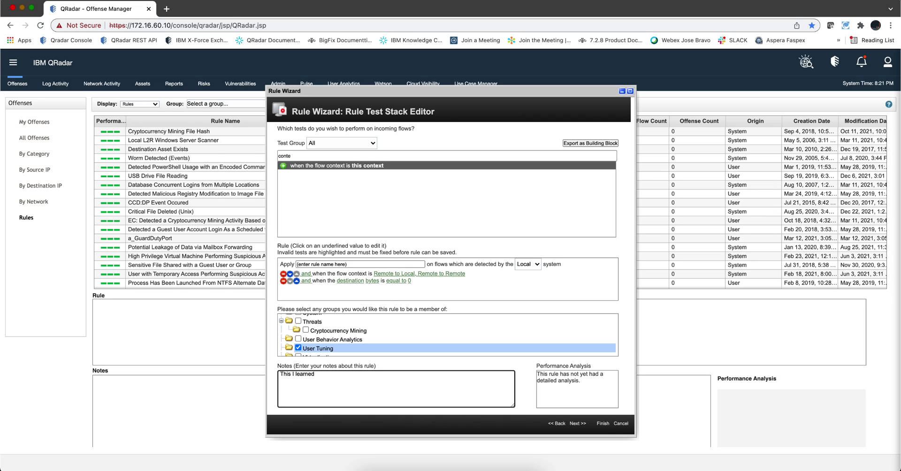
pyautogui.click(313, 374)
# Export the rule's tests as the building block 'BB:TUNING:Harmless Scanning' and save it
pyautogui.click(604, 424)
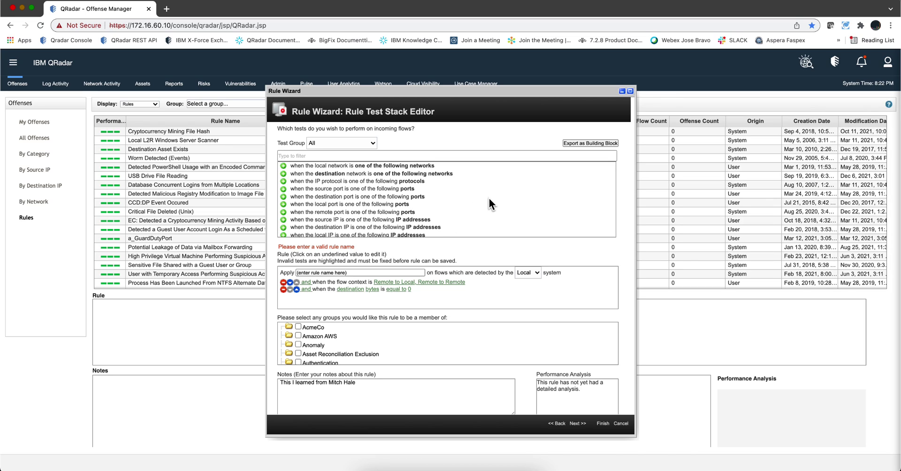
pyautogui.click(575, 143)
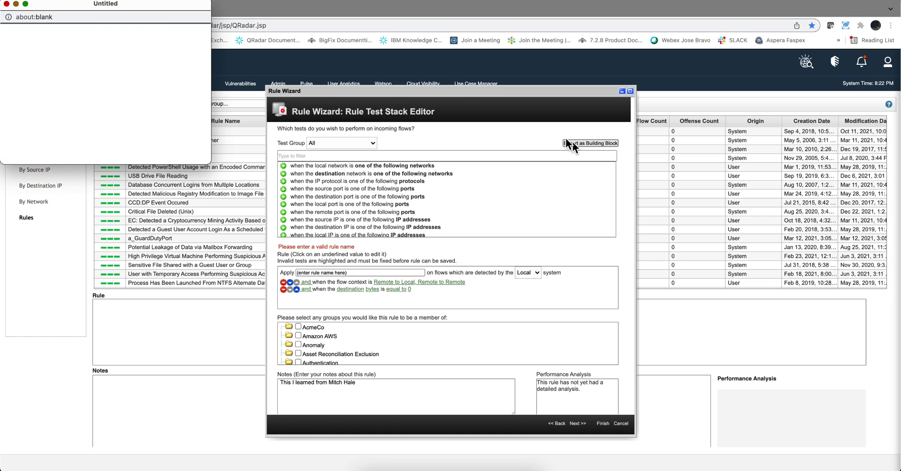
pyautogui.moveTo(104, 1); pyautogui.dragTo(412, 114)
pyautogui.click(378, 185)
pyautogui.click(377, 203)
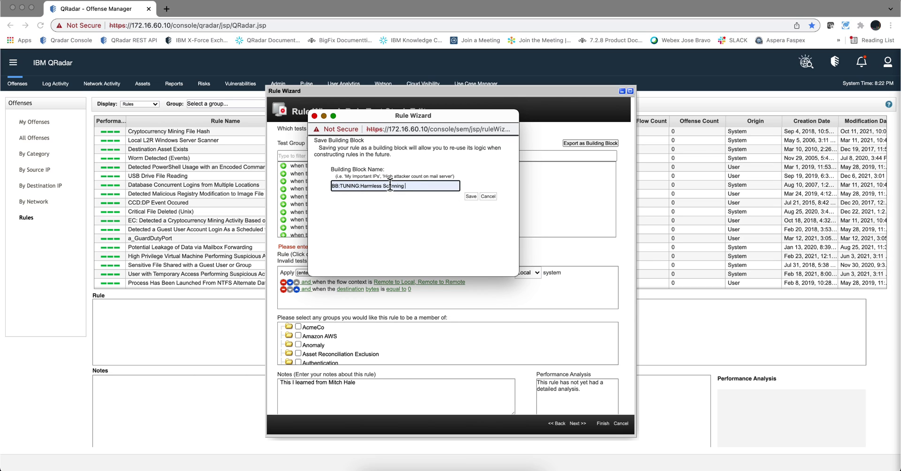
pyautogui.click(471, 196)
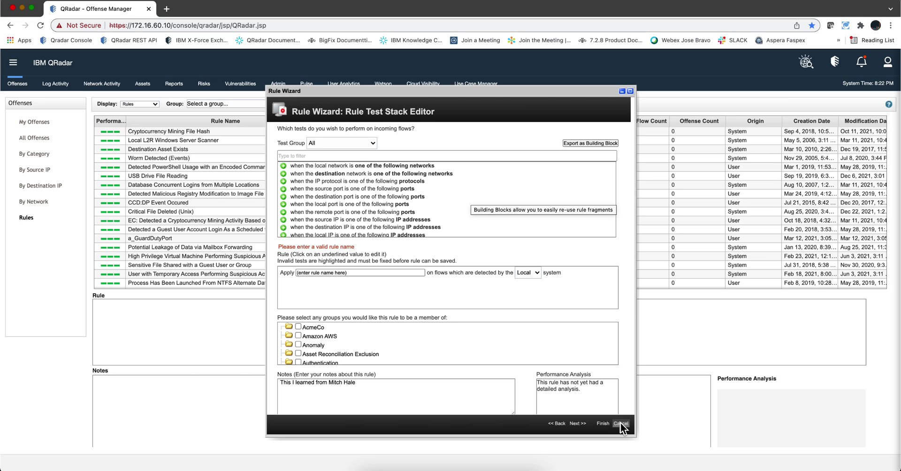
# Cancel out of the rule wizard and confirm leaving it
pyautogui.press('Tab')
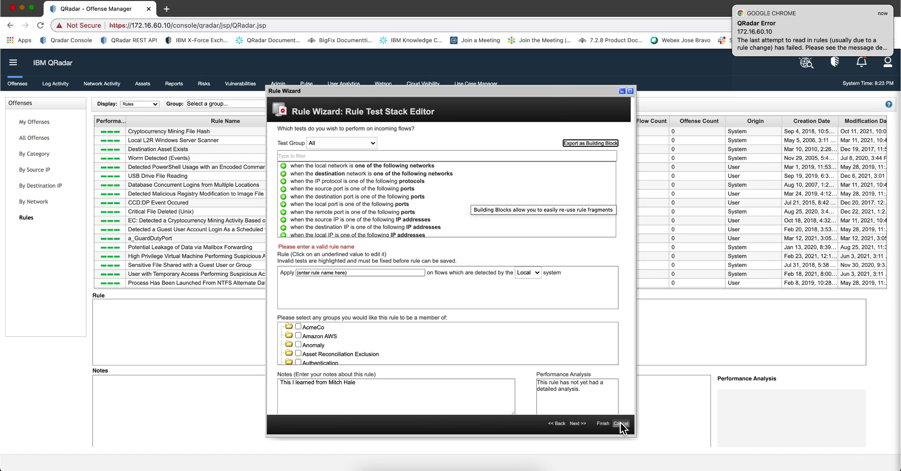
pyautogui.click(621, 423)
pyautogui.click(531, 78)
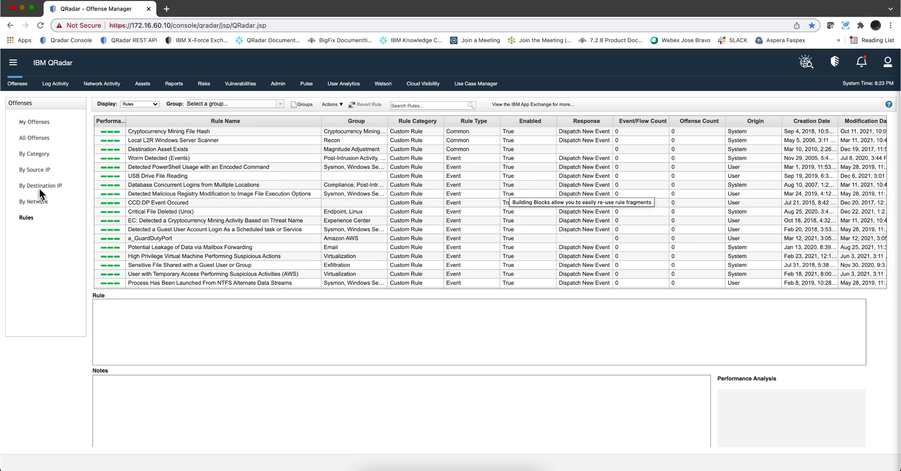
# List building blocks sorted by Creation Date, then switch the display back to Rules
pyautogui.click(154, 103)
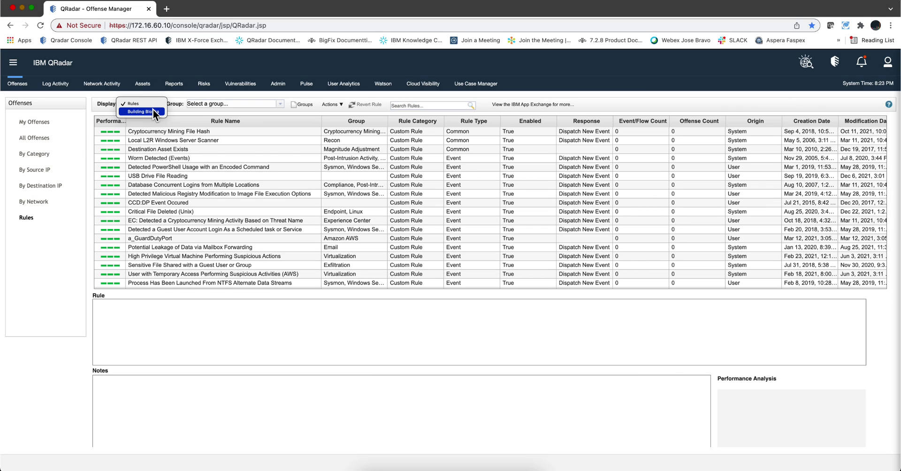
pyautogui.click(153, 111)
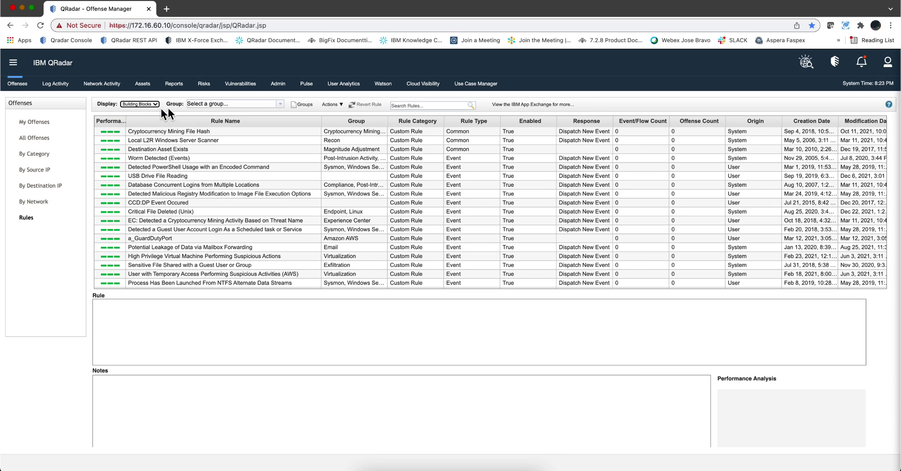
pyautogui.click(814, 127)
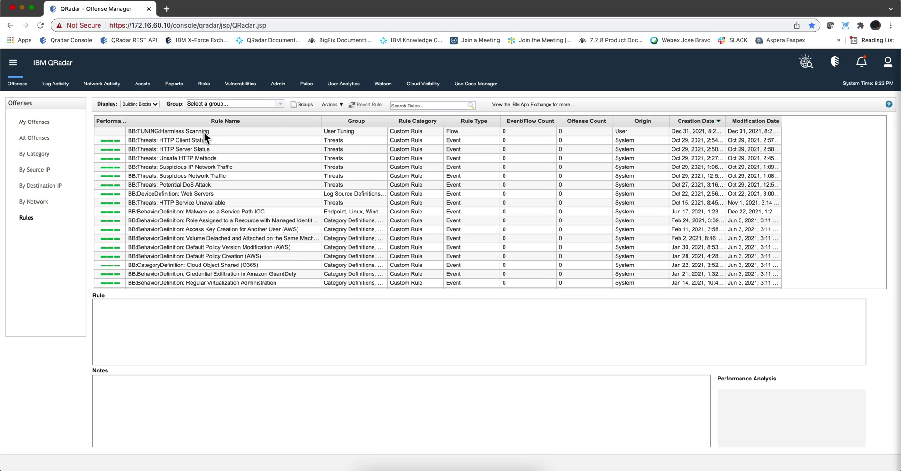
pyautogui.click(154, 105)
pyautogui.click(148, 95)
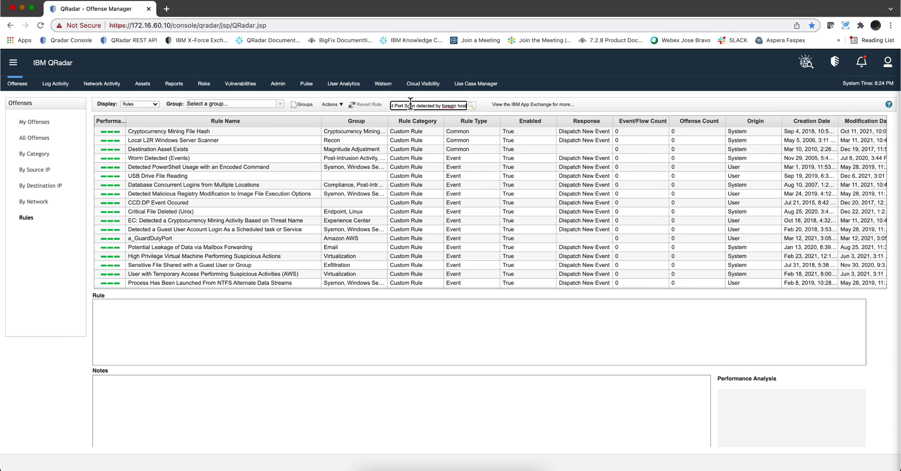
# Search the rules for DMZ Host Port Scan and open it for editing
pyautogui.press('Home')
pyautogui.click(472, 105)
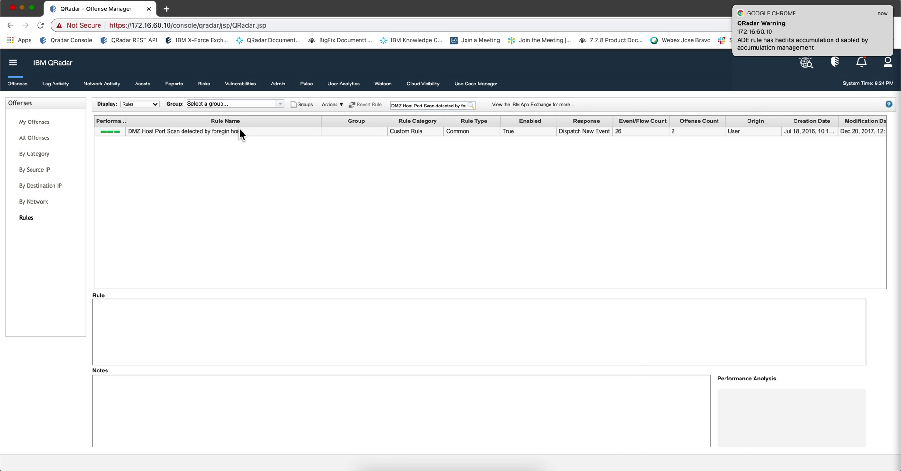
pyautogui.doubleClick(239, 130)
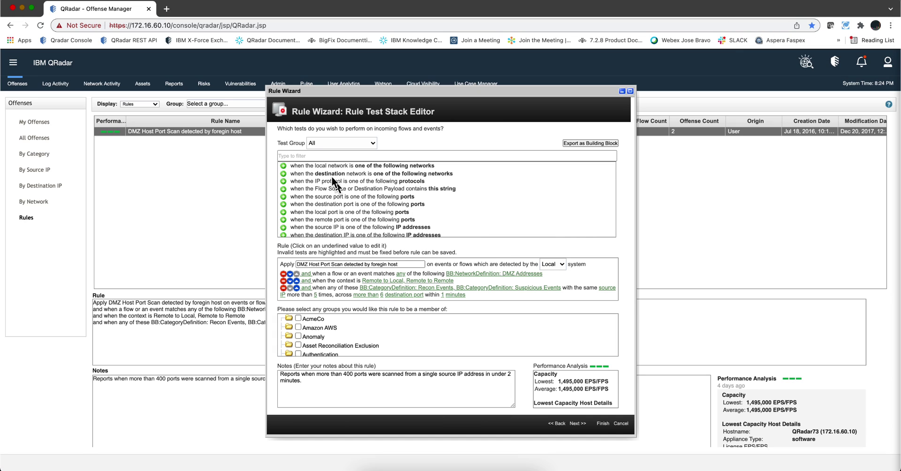
# Filter tests by 'rule' and add 'when a flow or an event matches any of the following rules'
pyautogui.click(308, 156)
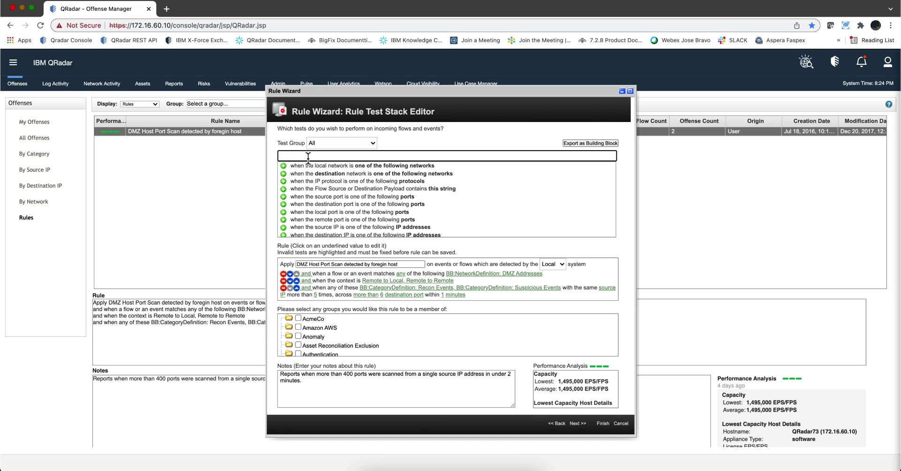
pyautogui.write('rule')
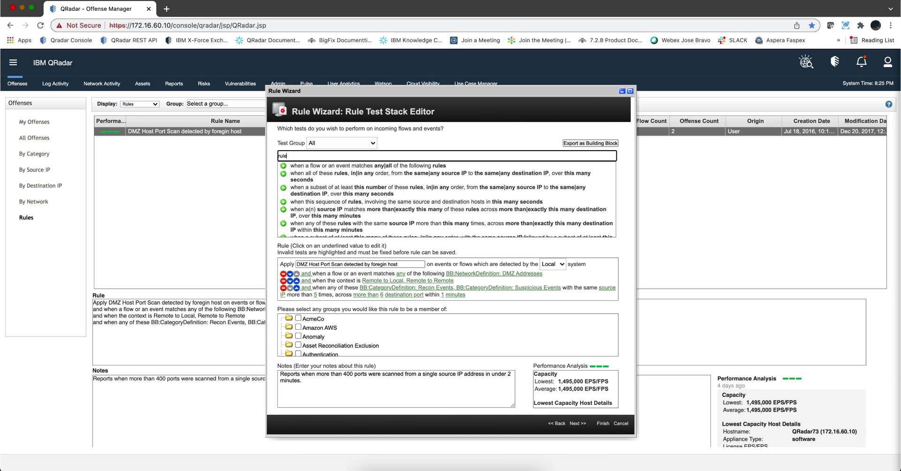
pyautogui.click(284, 167)
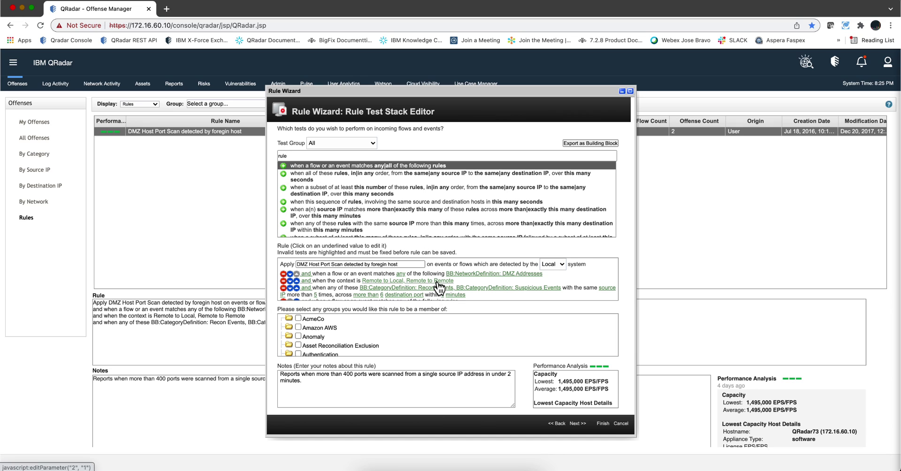
pyautogui.scroll(-1, 438, 288)
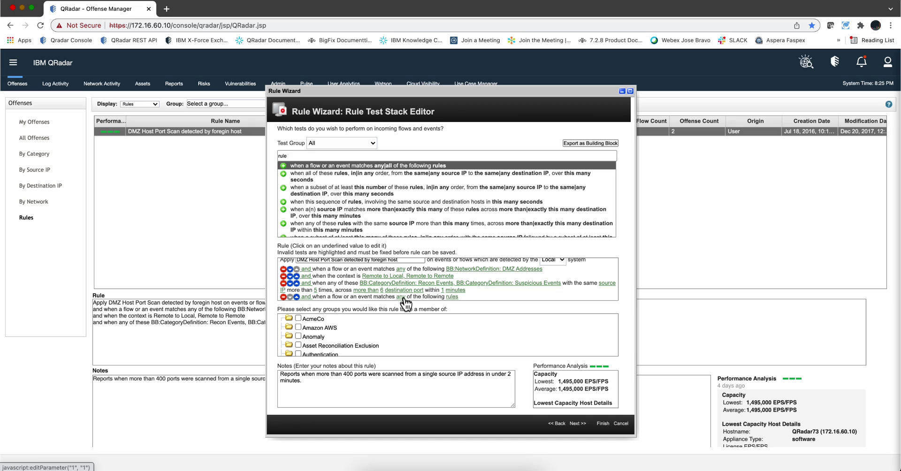
# Point the fourth test at BB:TUNING:Harmless Scanning, found by searching 'harm'
pyautogui.click(454, 297)
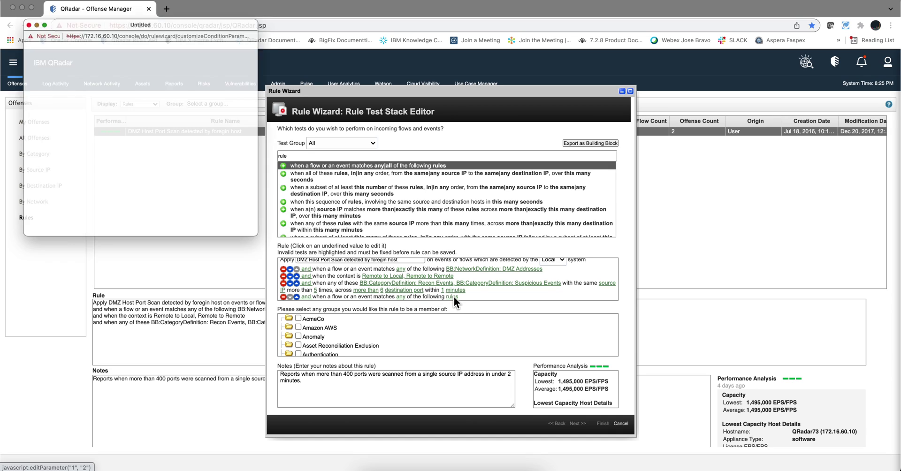
pyautogui.click(57, 45)
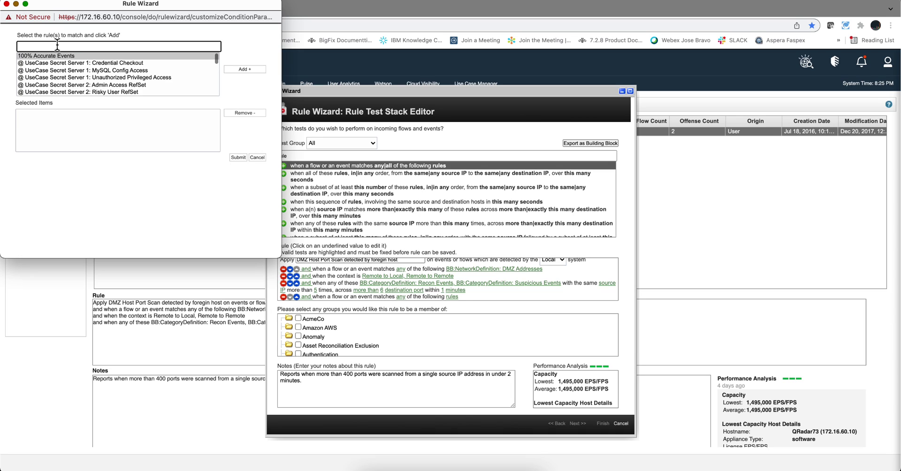
pyautogui.write('harm')
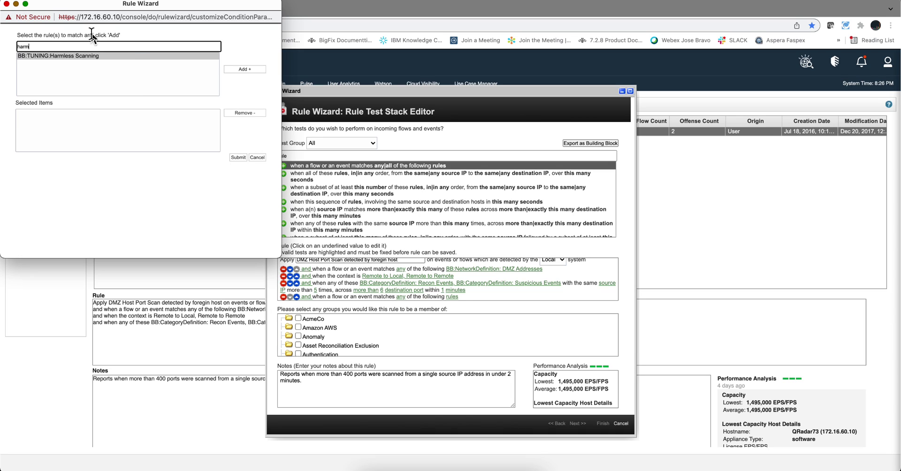
pyautogui.click(84, 56)
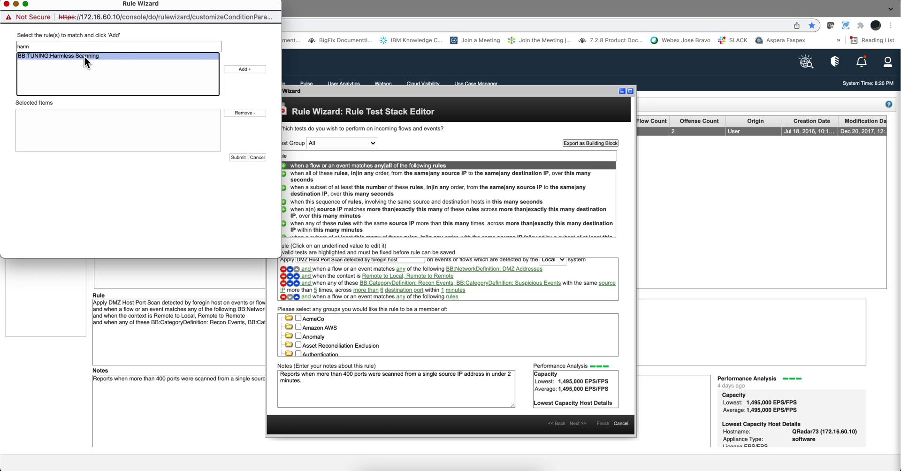
pyautogui.click(241, 68)
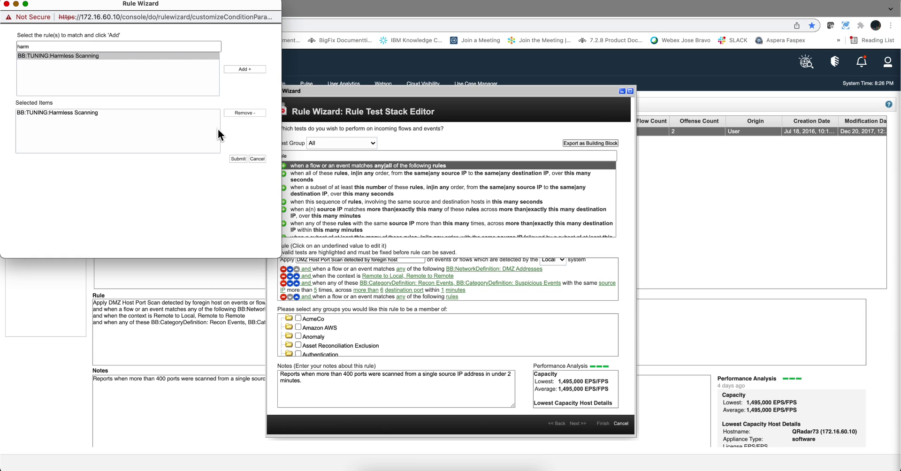
pyautogui.click(239, 159)
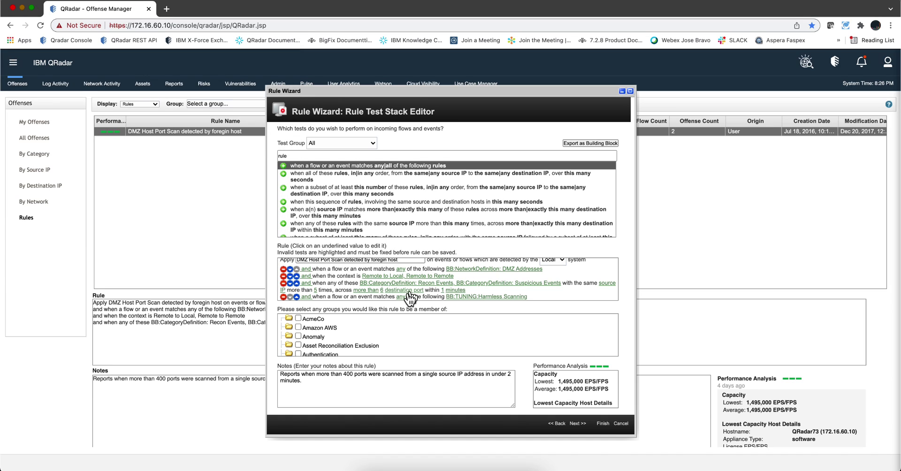
# Move the Harmless Scanning test to third, above Recon Events, and negate it to 'and NOT'
pyautogui.click(297, 298)
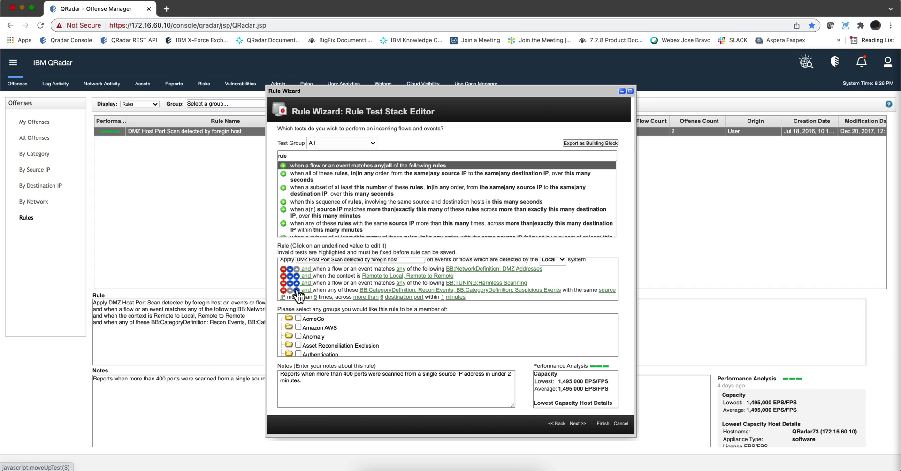
pyautogui.click(297, 291)
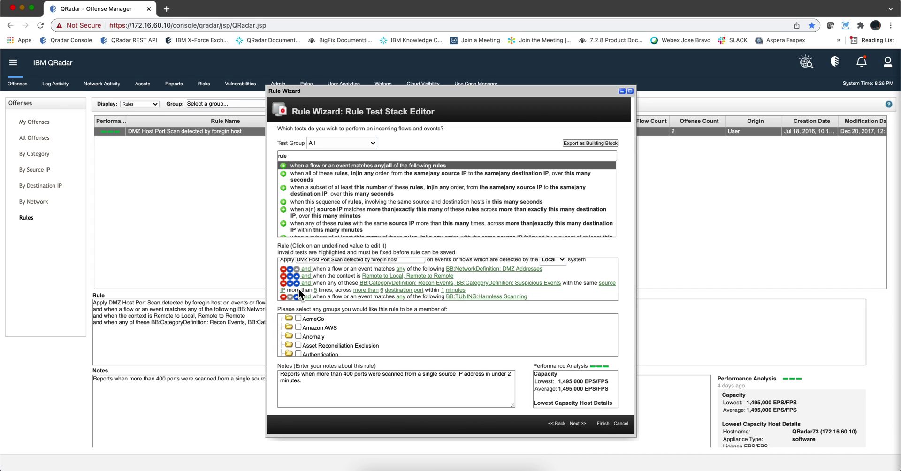
pyautogui.click(297, 296)
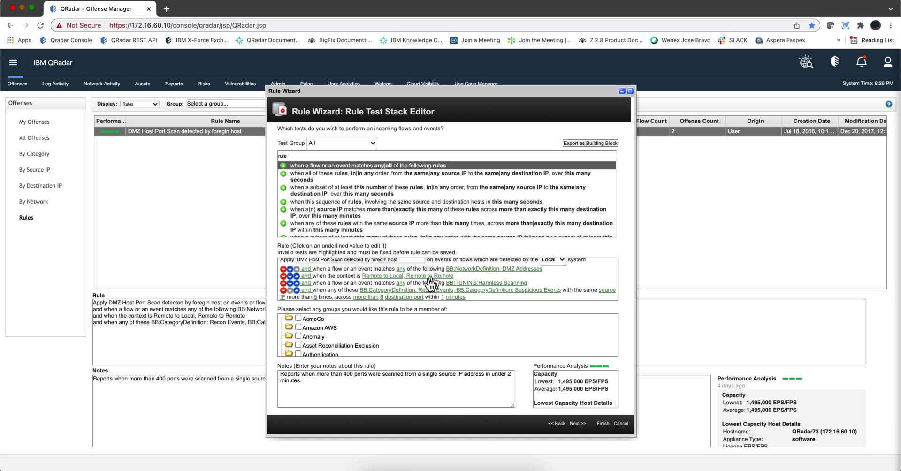
pyautogui.click(305, 283)
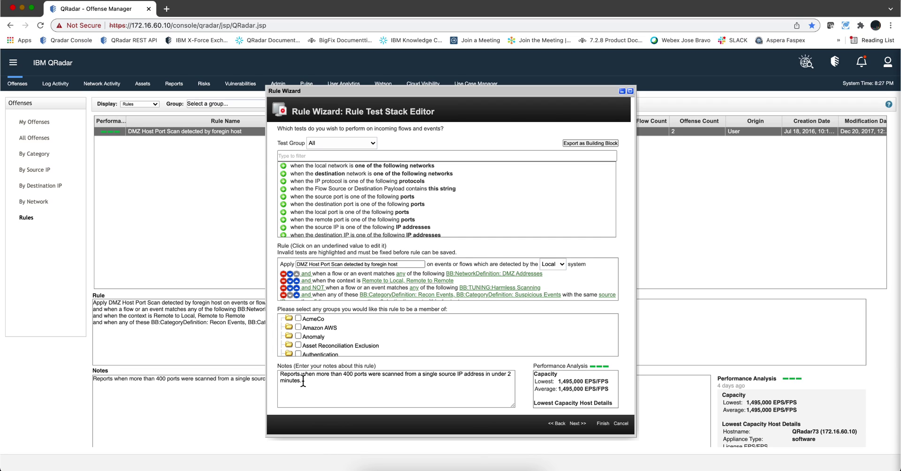
# Append a note that the rule was modified per a colleague's recommendation, and save the rule
pyautogui.click(310, 383)
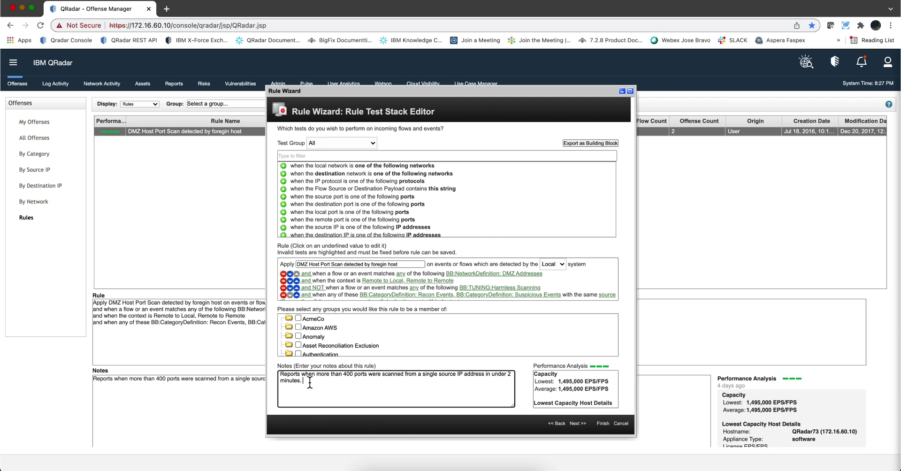
pyautogui.write("Modified per Mitch's recomm.")
pyautogui.click(604, 424)
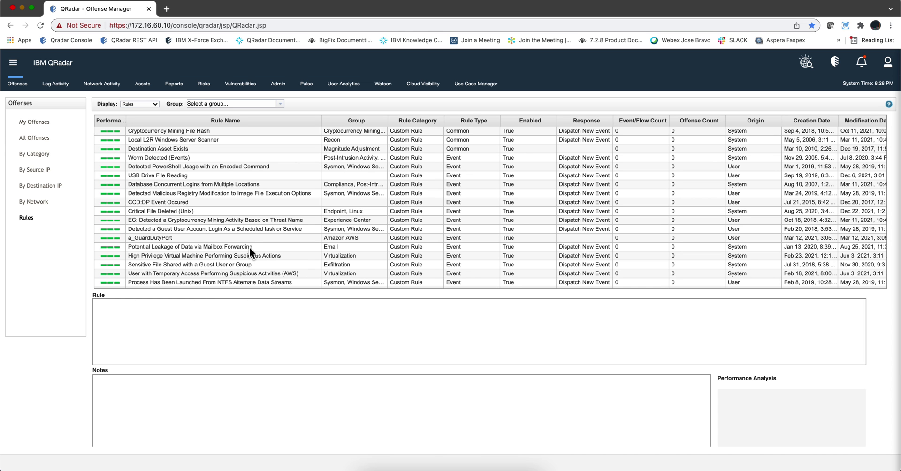
# Filter Network Activity flows by Custom Rule BB:TUNING:Harmless Scanning from the User Tuning group
pyautogui.click(102, 84)
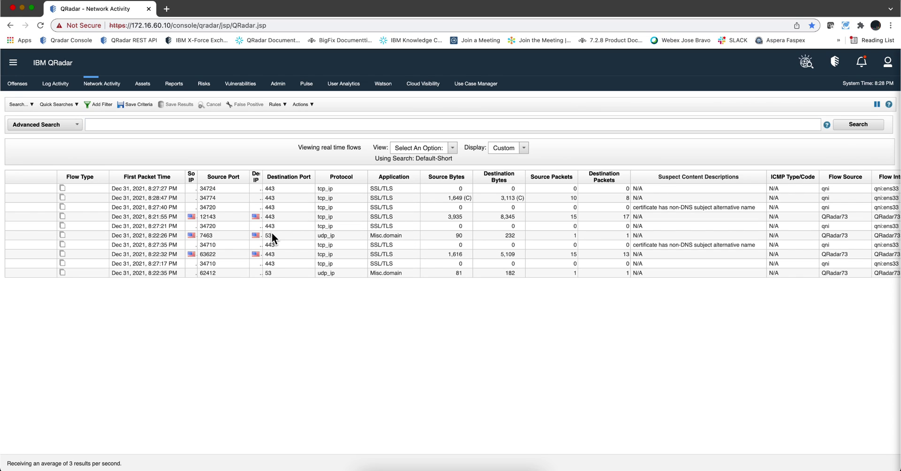
pyautogui.click(96, 102)
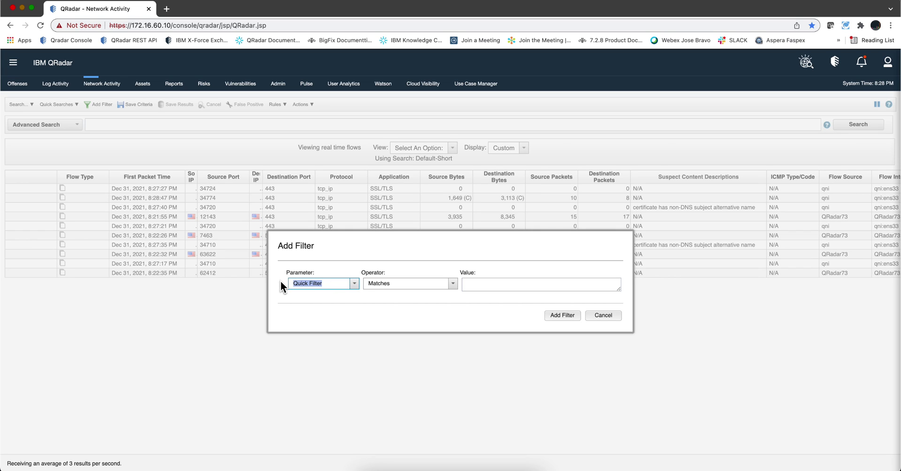
pyautogui.write('rule')
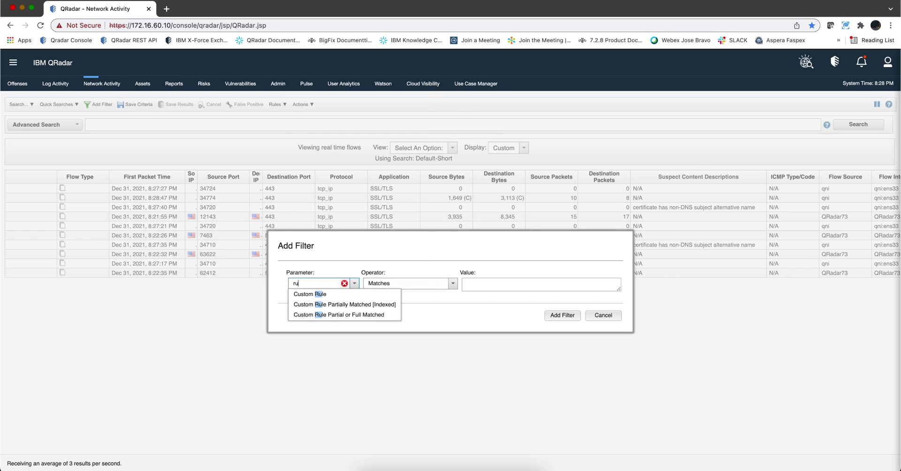
pyautogui.click(300, 294)
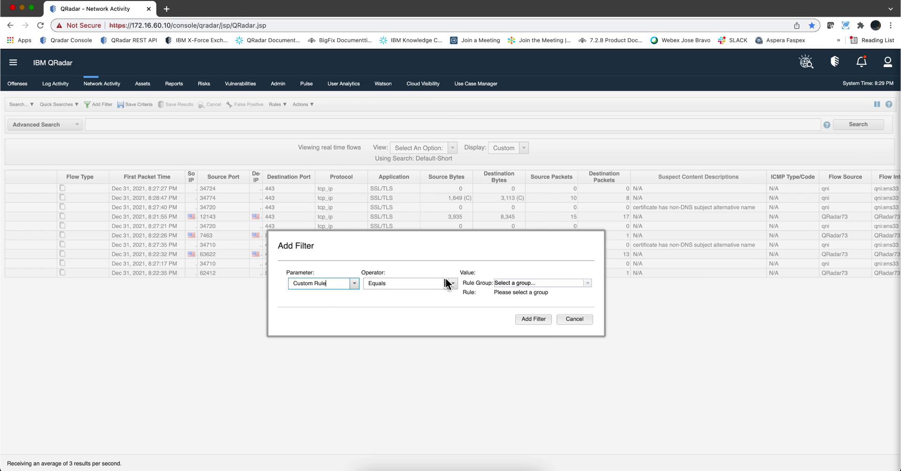
pyautogui.click(588, 282)
pyautogui.scroll(-5, 535, 348)
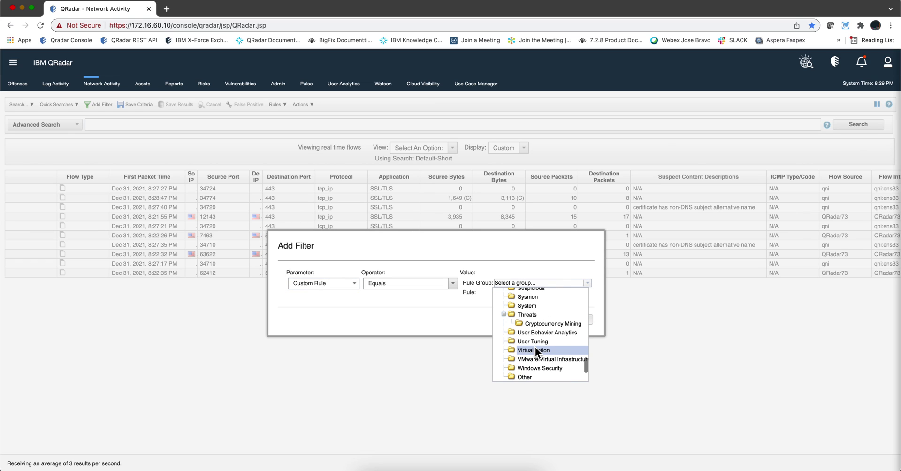
pyautogui.click(510, 342)
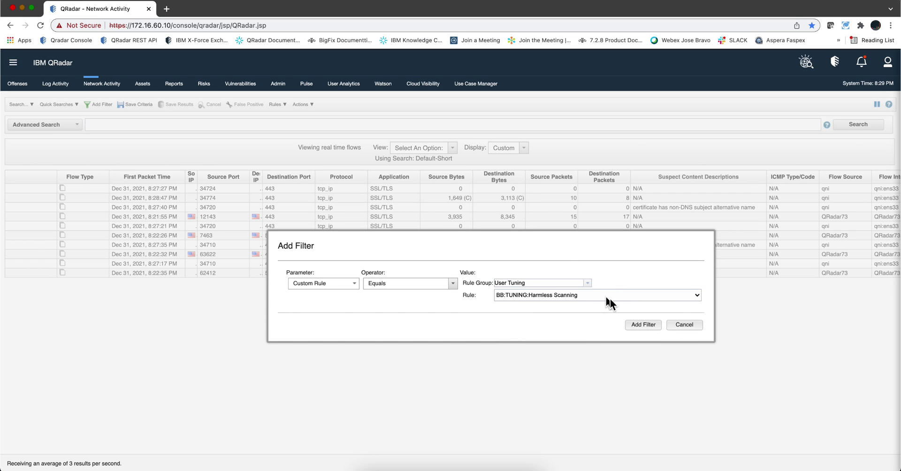
pyautogui.click(643, 325)
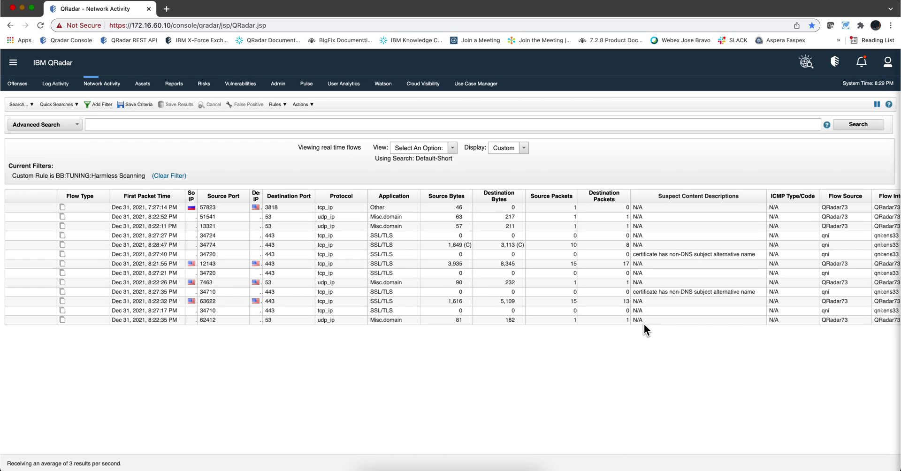
# Limit the flows to the Last 5 Minutes and widen the Source IP column to show full addresses
pyautogui.click(453, 149)
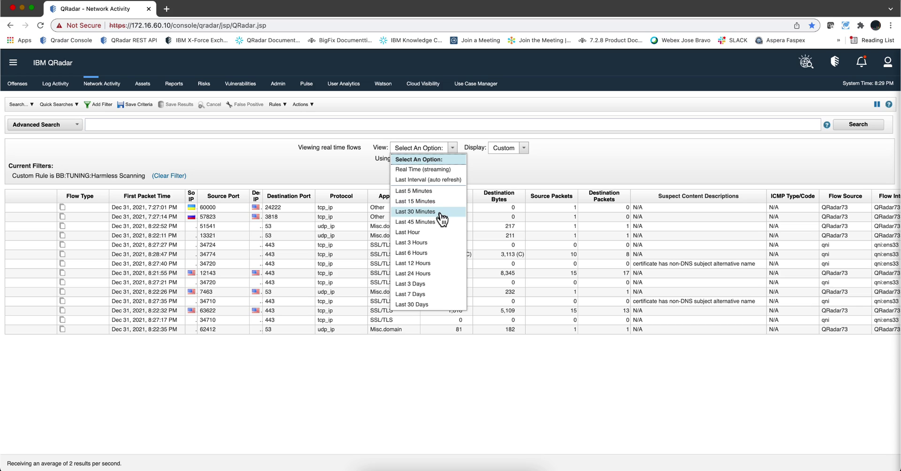
pyautogui.click(441, 191)
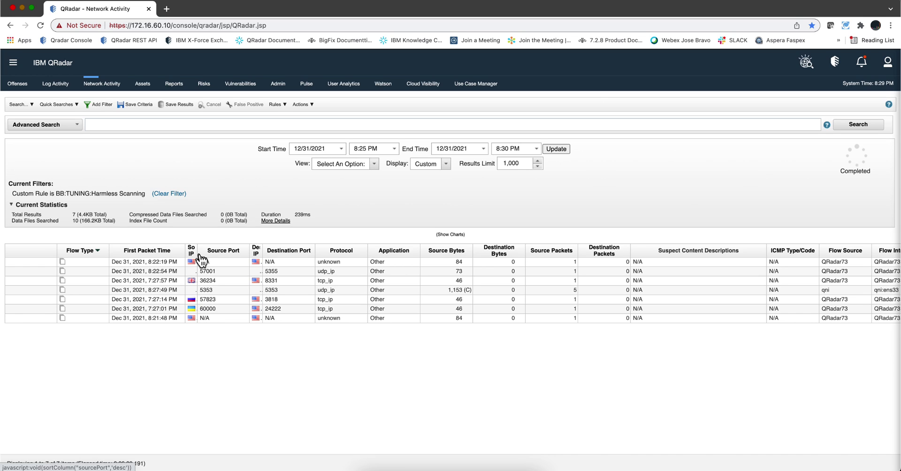
pyautogui.moveTo(198, 255); pyautogui.dragTo(244, 252)
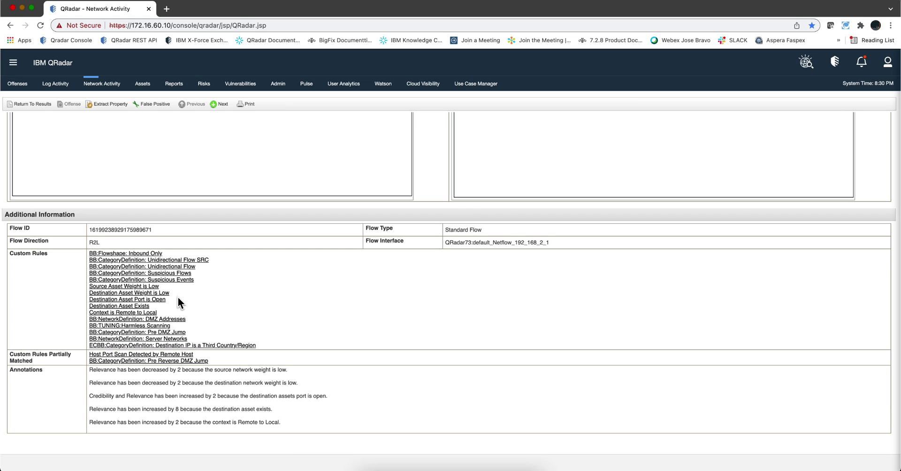
# Open the BB:TUNING:Harmless Scanning building block from the flow's Custom Rules list
pyautogui.click(128, 327)
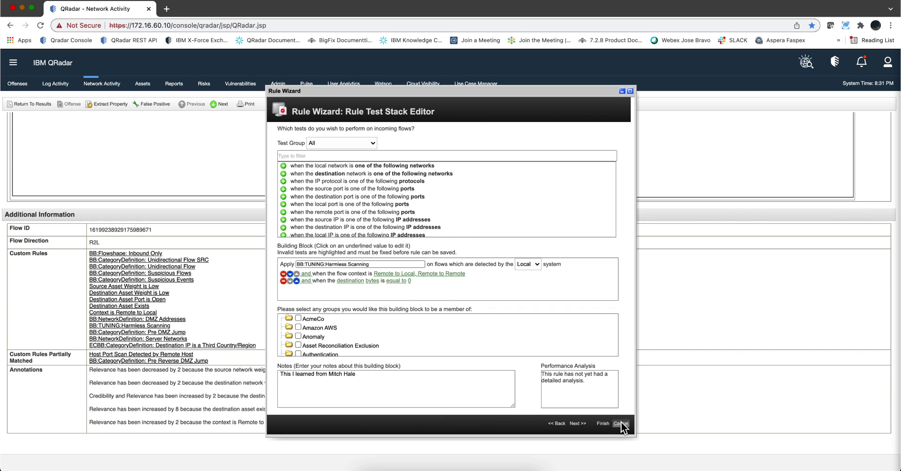
# Cancel the Rule Wizard, closing the Harmless Scanning building block without changes
pyautogui.click(621, 424)
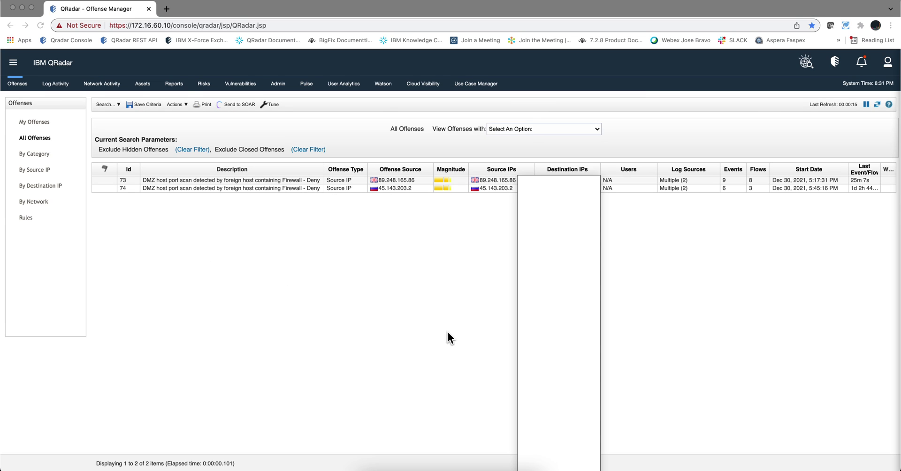